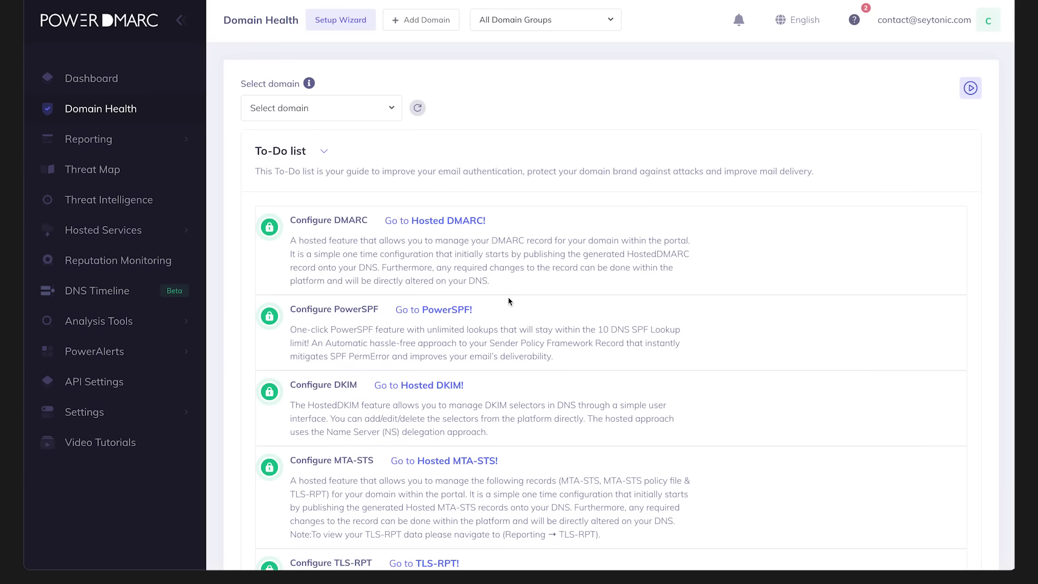
- Start the DMARC setup wizard and enter seytonic.net as the domain to manage
{"action": "left_click", "coordinate": [351, 23]}
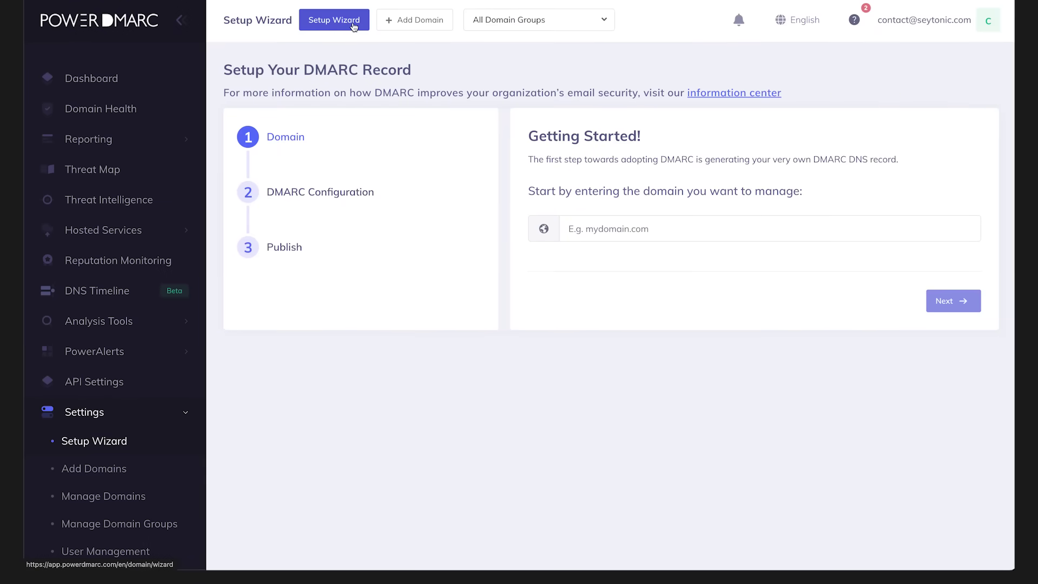
{"action": "left_click", "coordinate": [598, 224]}
{"action": "type", "text": "seytonic."}
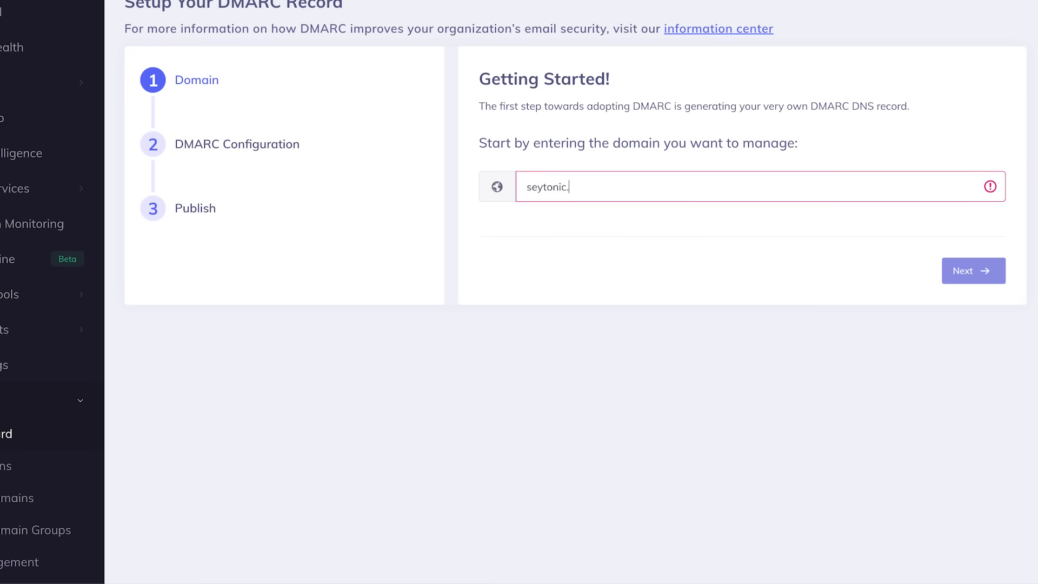
{"action": "type", "text": "net"}
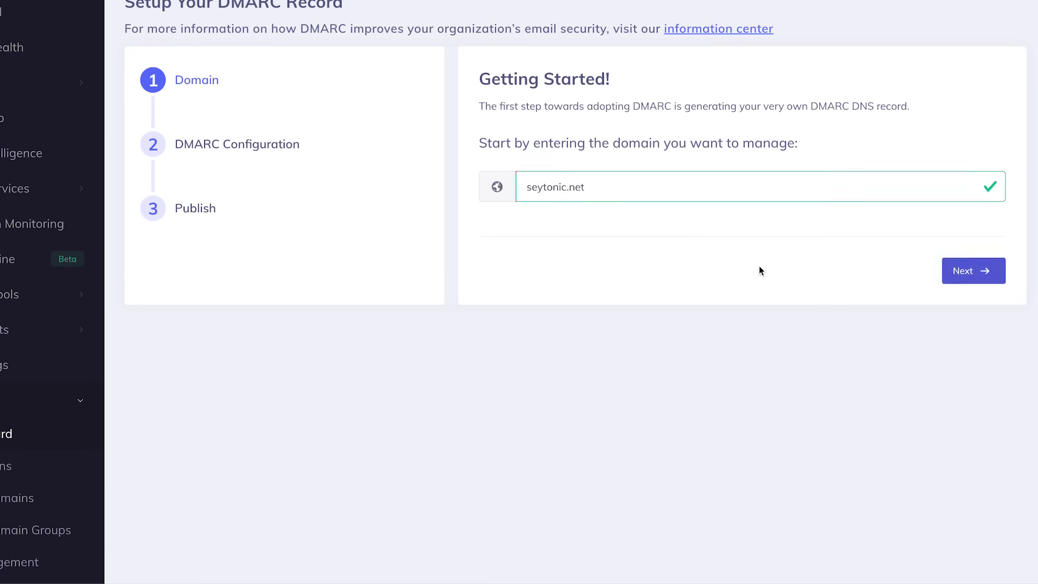
{"action": "left_click", "coordinate": [965, 274]}
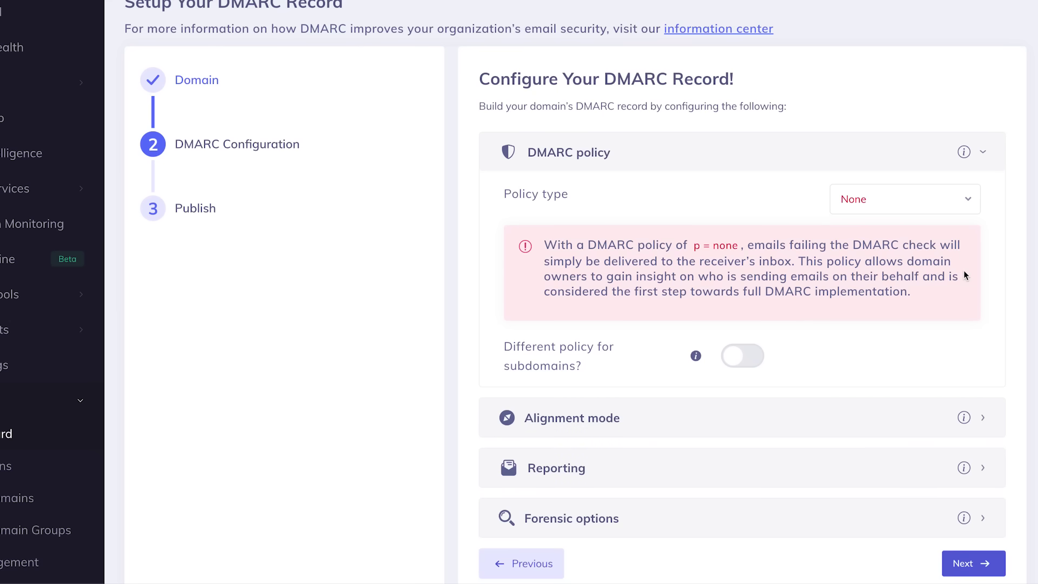
- Review the DMARC record configuration with the policy type kept at None, and proceed to the publishing stage
{"action": "left_click", "coordinate": [897, 200]}
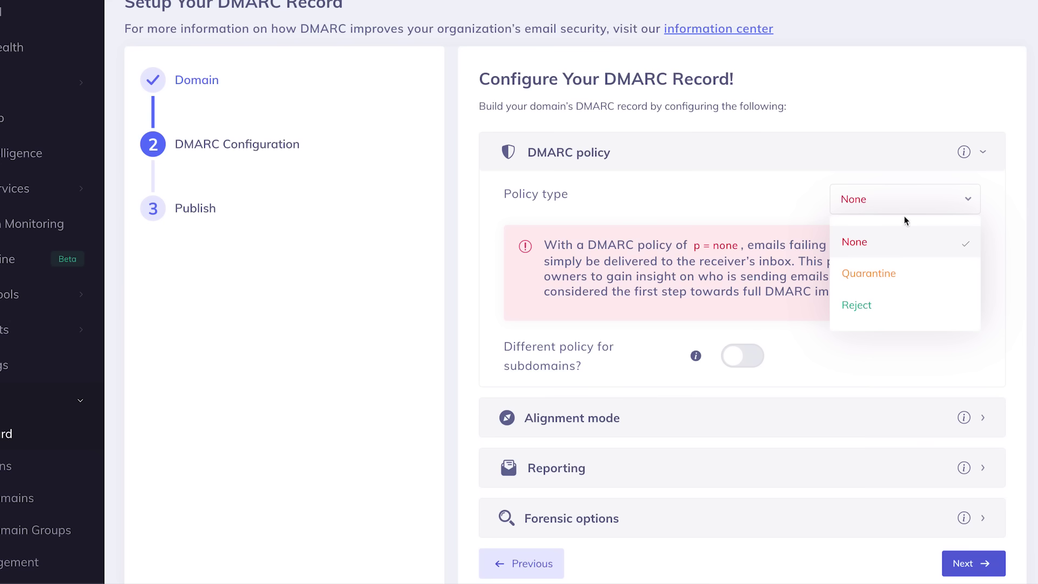
{"action": "left_click", "coordinate": [998, 290]}
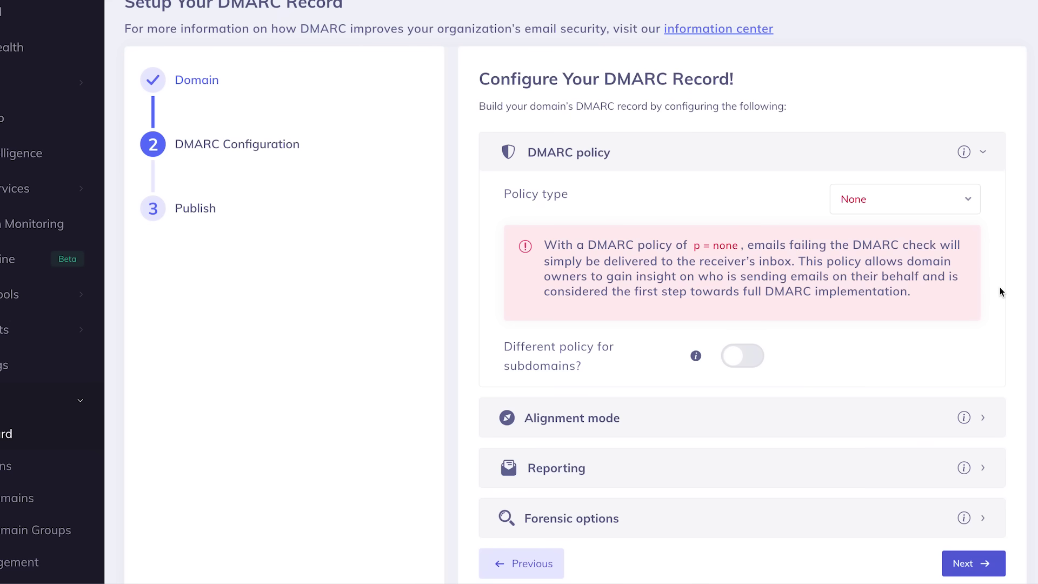
{"action": "scroll", "coordinate": [1000, 292], "scroll_direction": "down", "scroll_amount": 1}
{"action": "left_click", "coordinate": [982, 418]}
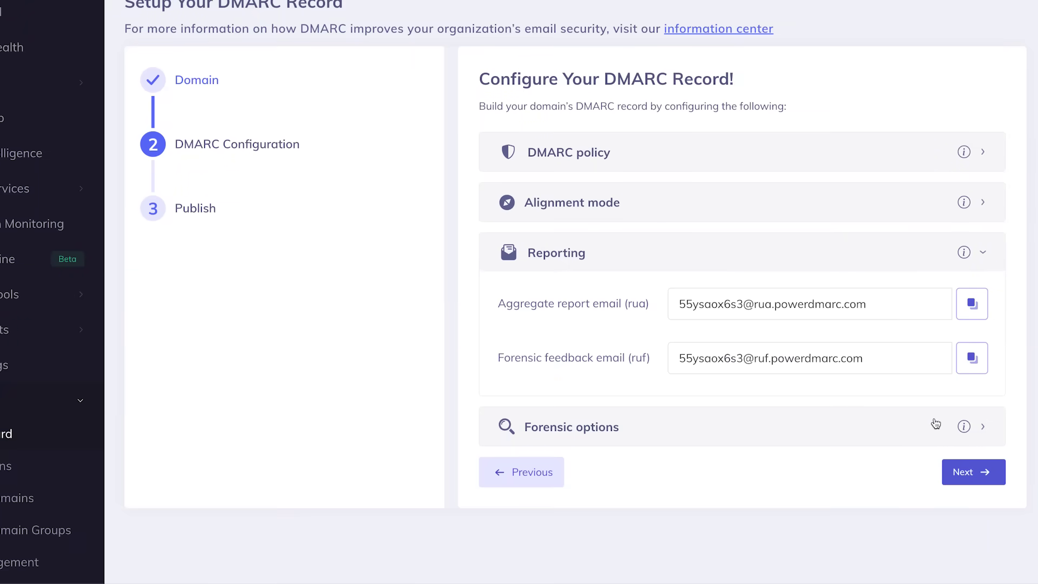
{"action": "left_click", "coordinate": [935, 424]}
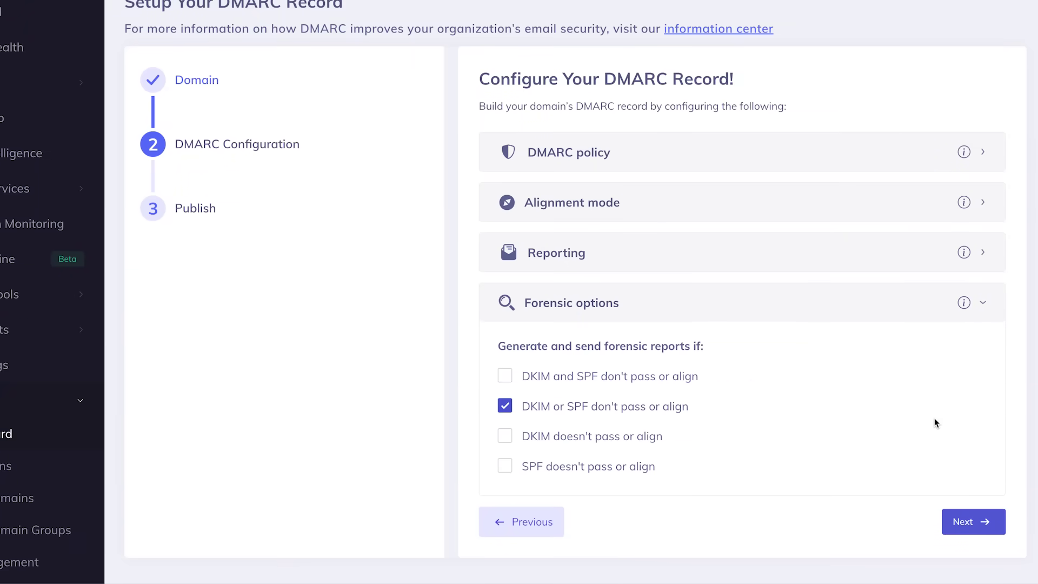
{"action": "left_click", "coordinate": [969, 522]}
{"action": "scroll", "coordinate": [941, 407], "scroll_direction": "down", "scroll_amount": 3}
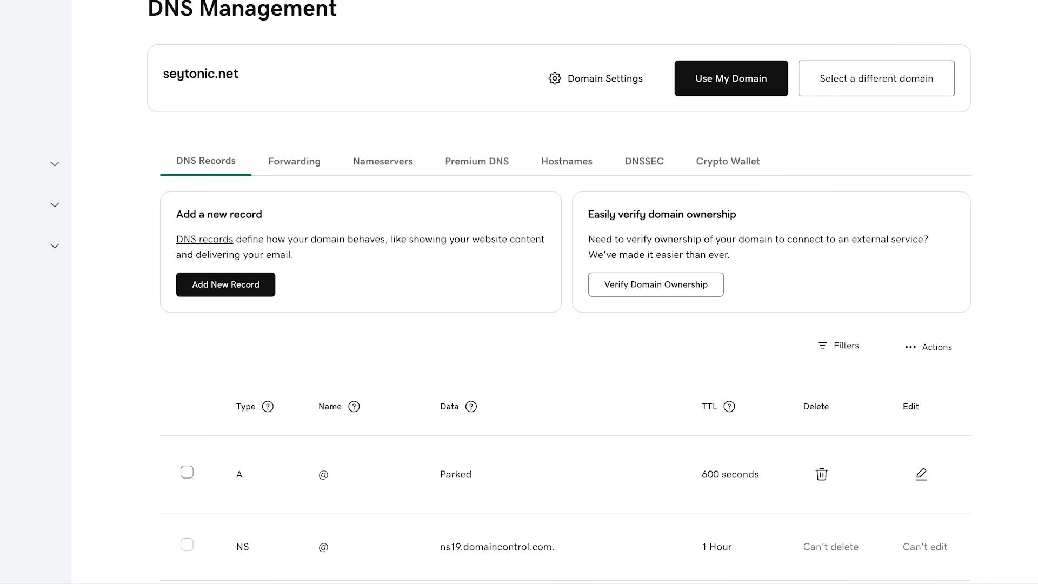
- Start a new CNAME record named _dmarc in GoDaddy's DNS management for seytonic.net
{"action": "left_click", "coordinate": [270, 291]}
{"action": "scroll", "coordinate": [291, 290], "scroll_direction": "down", "scroll_amount": 3}
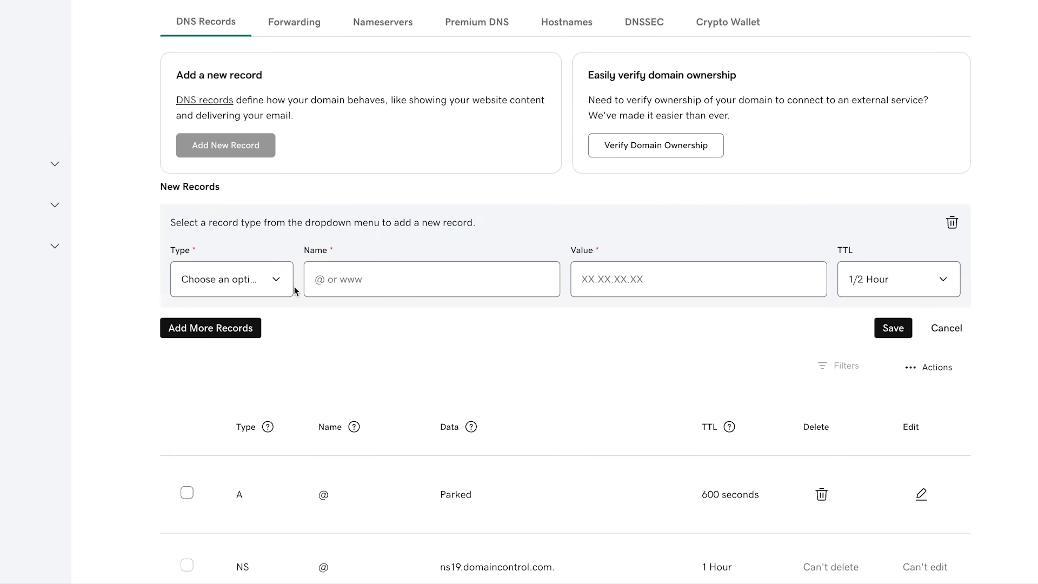
{"action": "left_click", "coordinate": [289, 286]}
{"action": "left_click", "coordinate": [244, 325]}
{"action": "left_click", "coordinate": [366, 280]}
{"action": "type", "text": "_dmarc"}
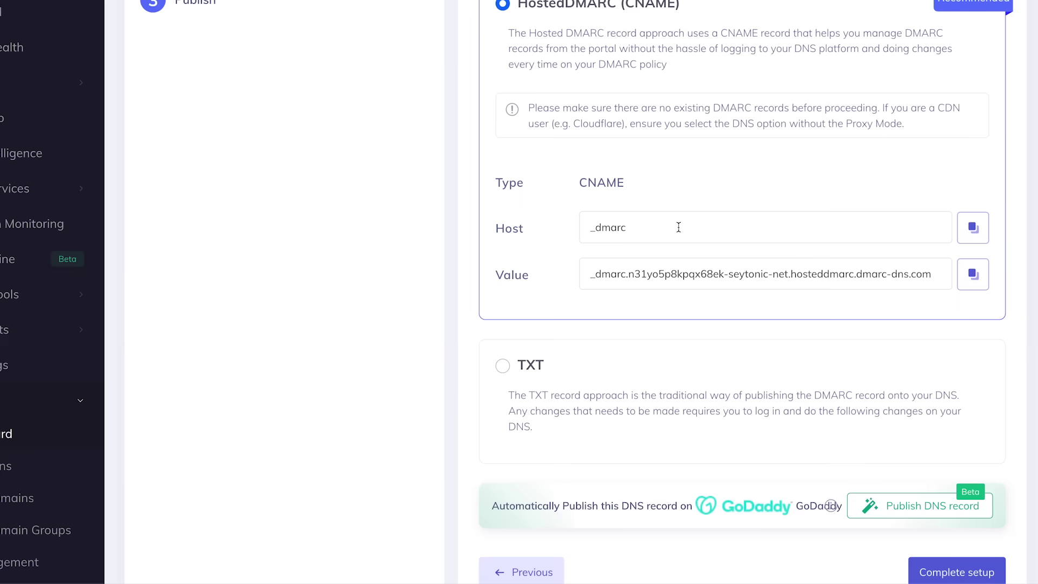
- Copy the HostedDMARC value from PowerDMARC into the _dmarc record, choose its TTL and save the record
{"action": "left_click", "coordinate": [972, 274]}
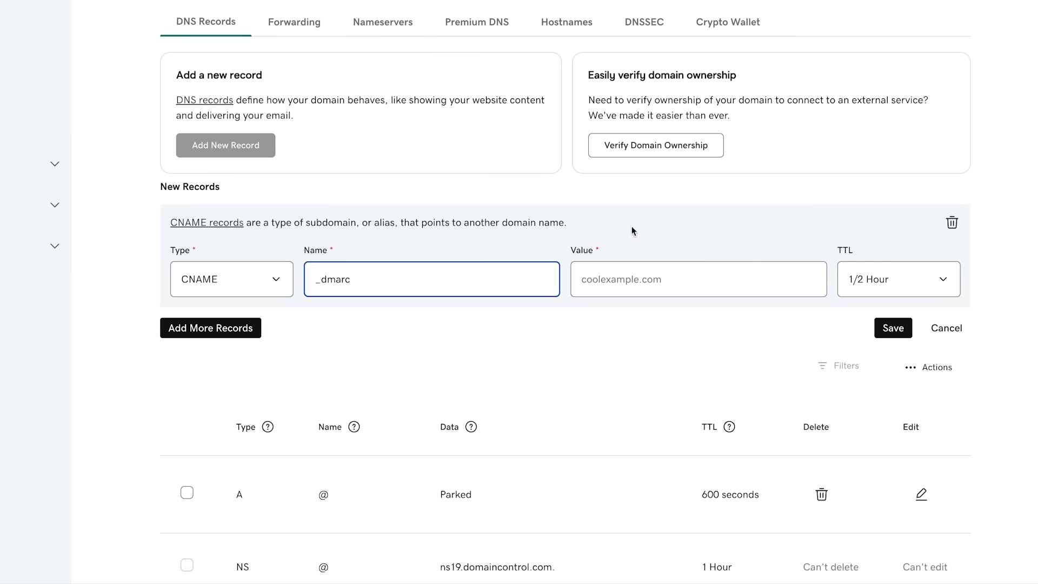
{"action": "left_click", "coordinate": [697, 279]}
{"action": "key", "text": "ctrl+v"}
{"action": "left_click", "coordinate": [686, 329]}
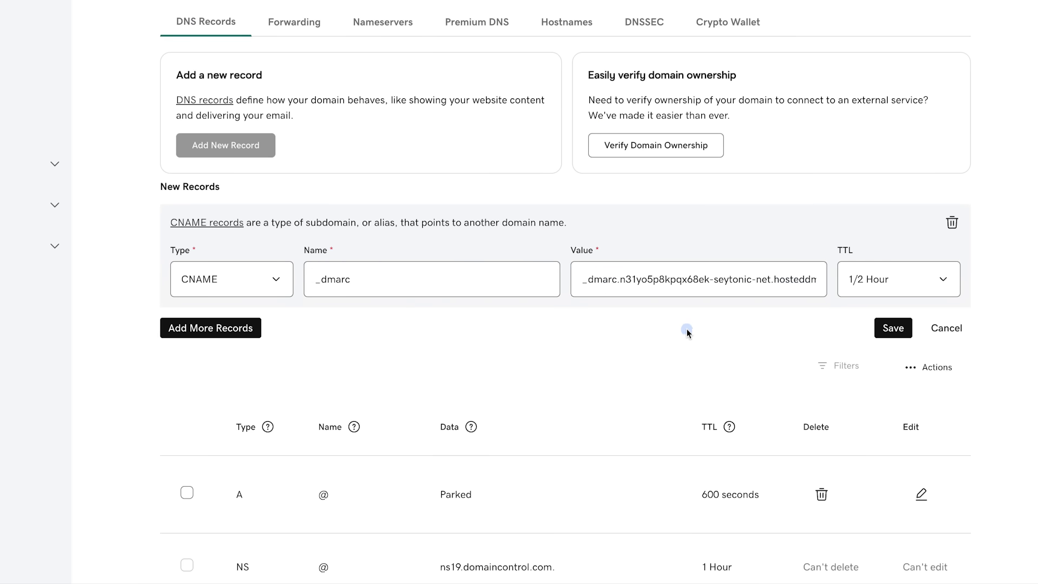
{"action": "left_click", "coordinate": [853, 282]}
{"action": "left_click", "coordinate": [853, 229]}
{"action": "left_click", "coordinate": [893, 329]}
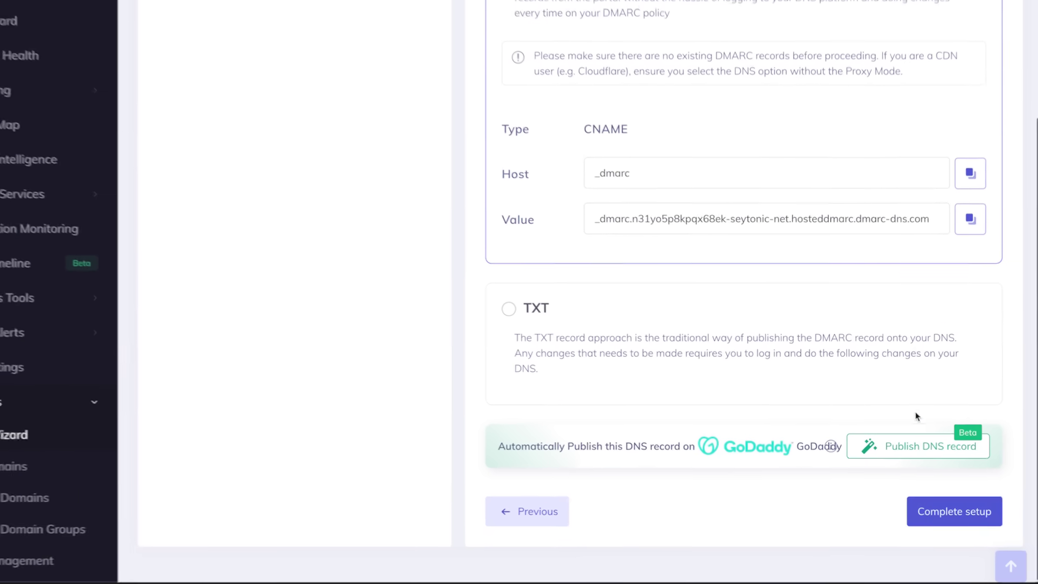
- Complete the DMARC setup in PowerDMARC and validate the DNS record of seytonic.net
{"action": "left_click", "coordinate": [921, 507]}
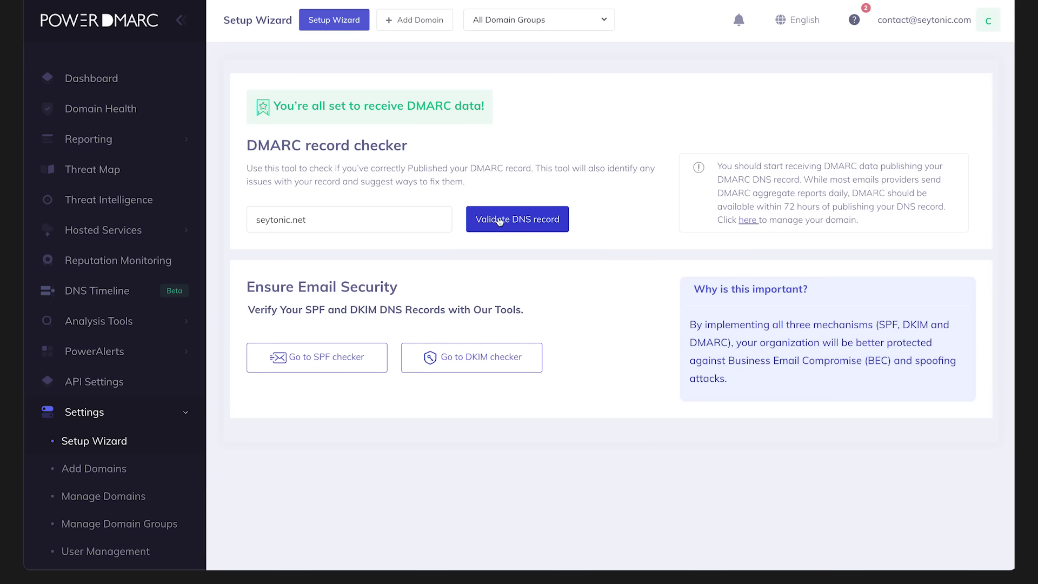
{"action": "left_click", "coordinate": [499, 220]}
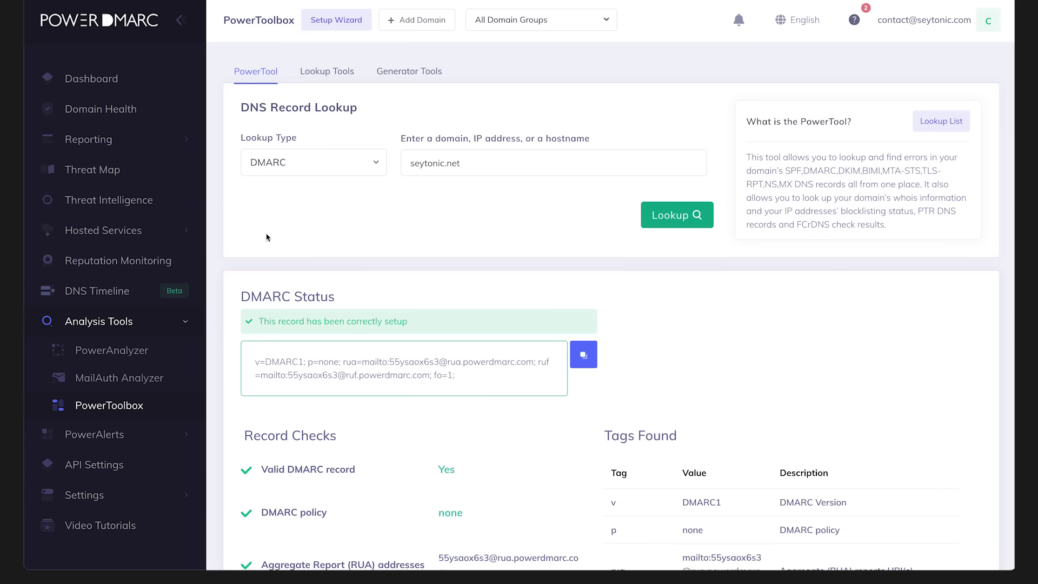
- Open PowerSPF from the domain's protocol health check and enable its automatic setup
{"action": "left_click", "coordinate": [125, 110]}
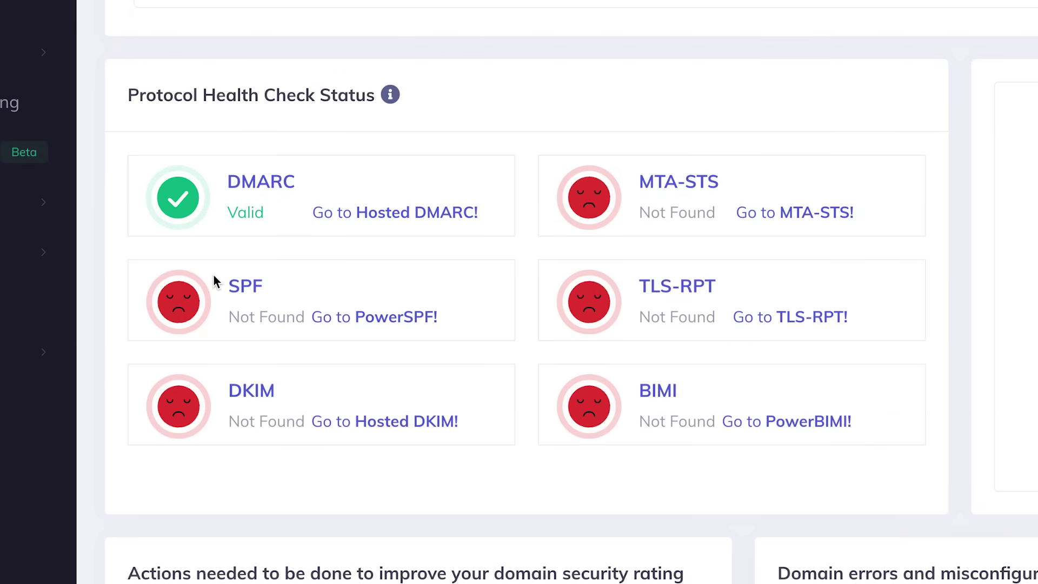
{"action": "left_click", "coordinate": [381, 319]}
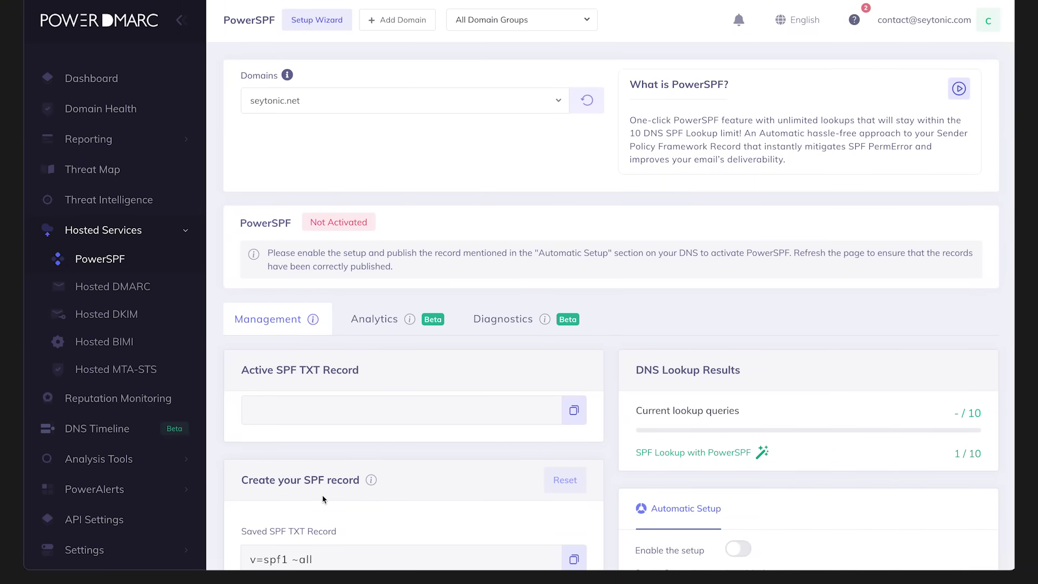
{"action": "scroll", "coordinate": [322, 498], "scroll_direction": "down", "scroll_amount": 5}
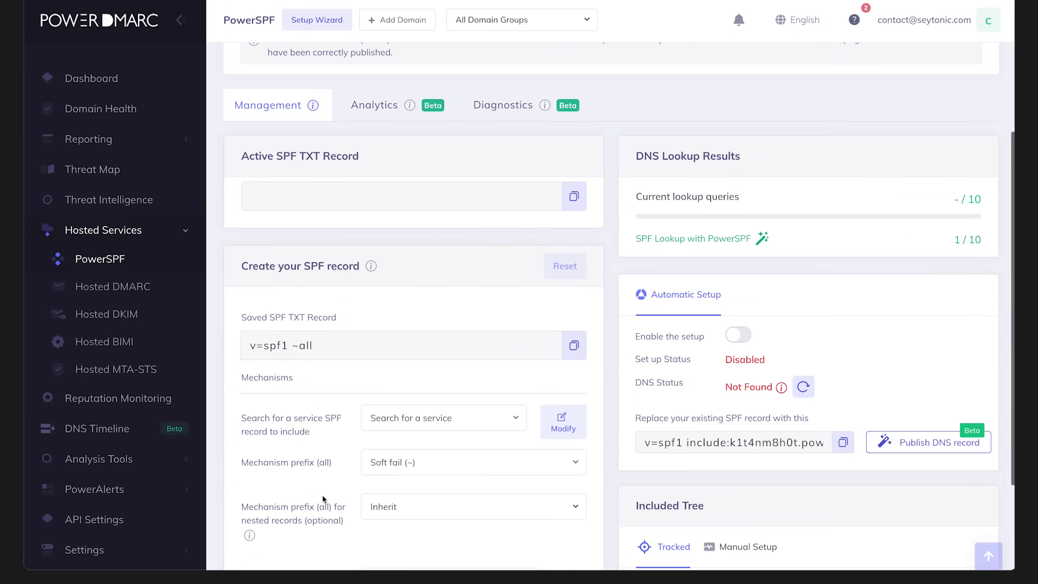
{"action": "scroll", "coordinate": [323, 498], "scroll_direction": "down", "scroll_amount": 1}
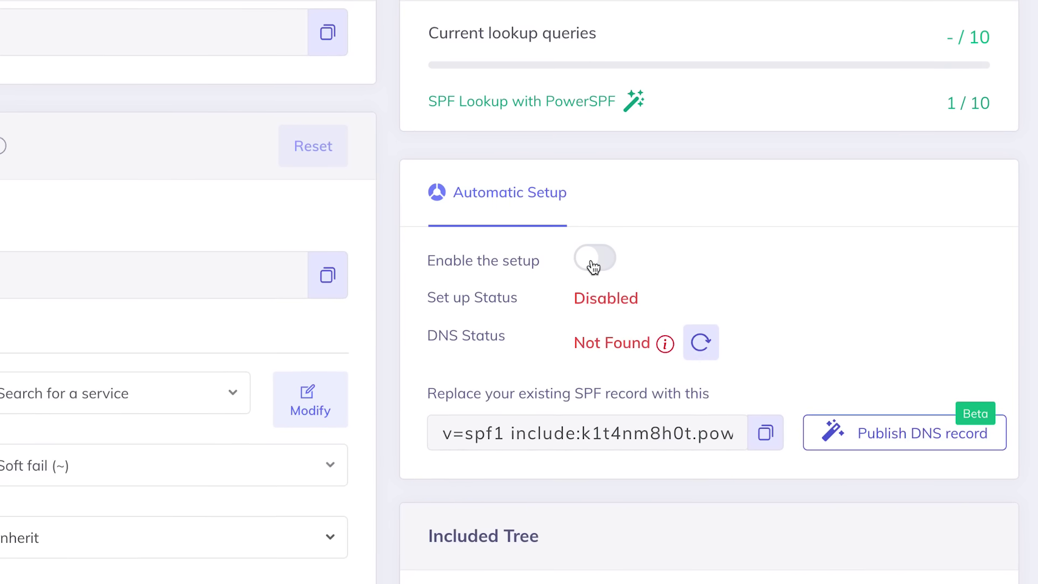
{"action": "left_click", "coordinate": [593, 266]}
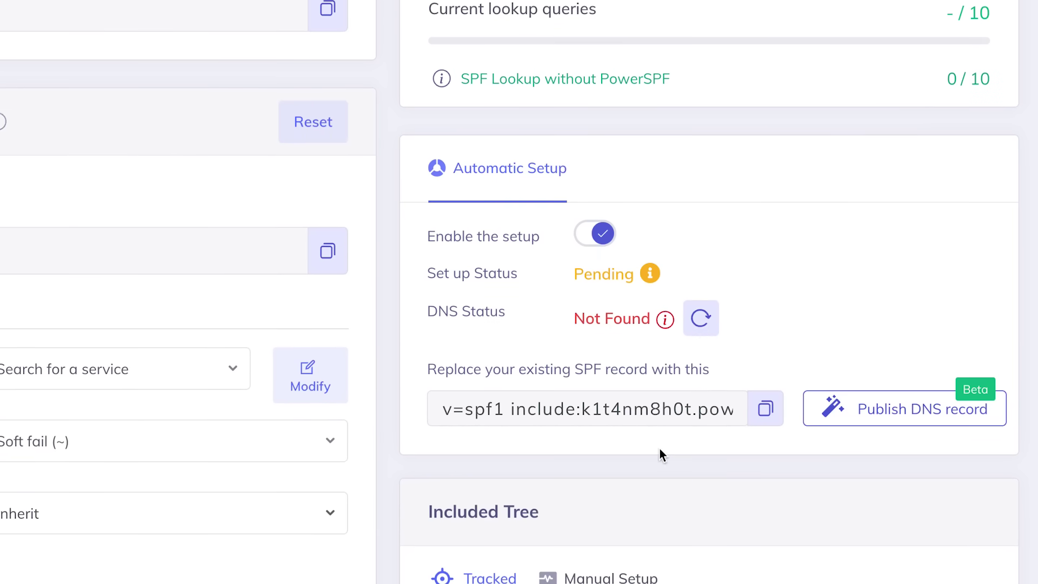
- Copy the PowerSPF record and save it in GoDaddy as a TXT record named @ with value v=spf1 include:k1t4nm8h0t.powerspf.com ~all
{"action": "left_click", "coordinate": [766, 409]}
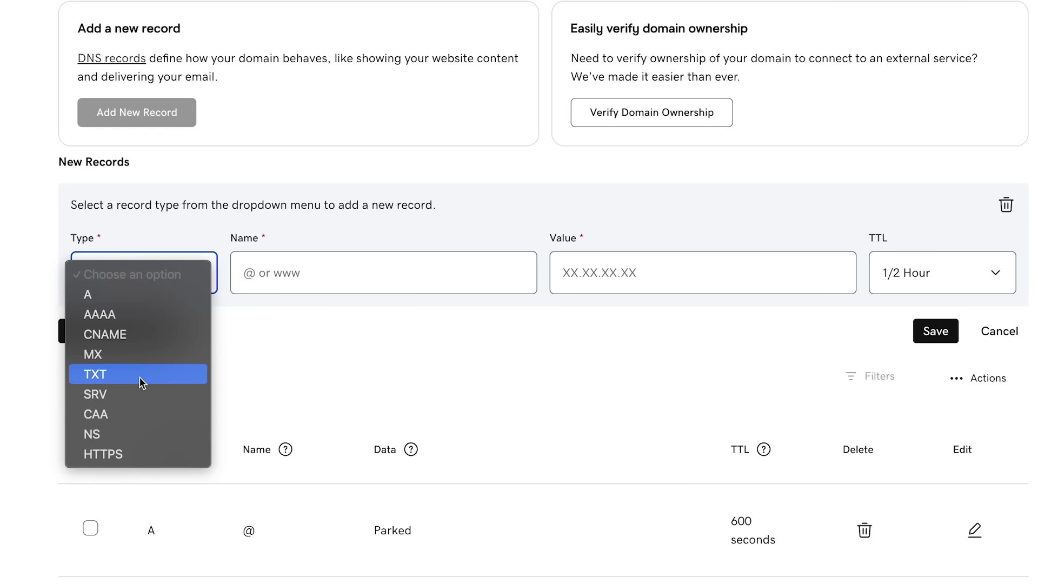
{"action": "left_click", "coordinate": [139, 374]}
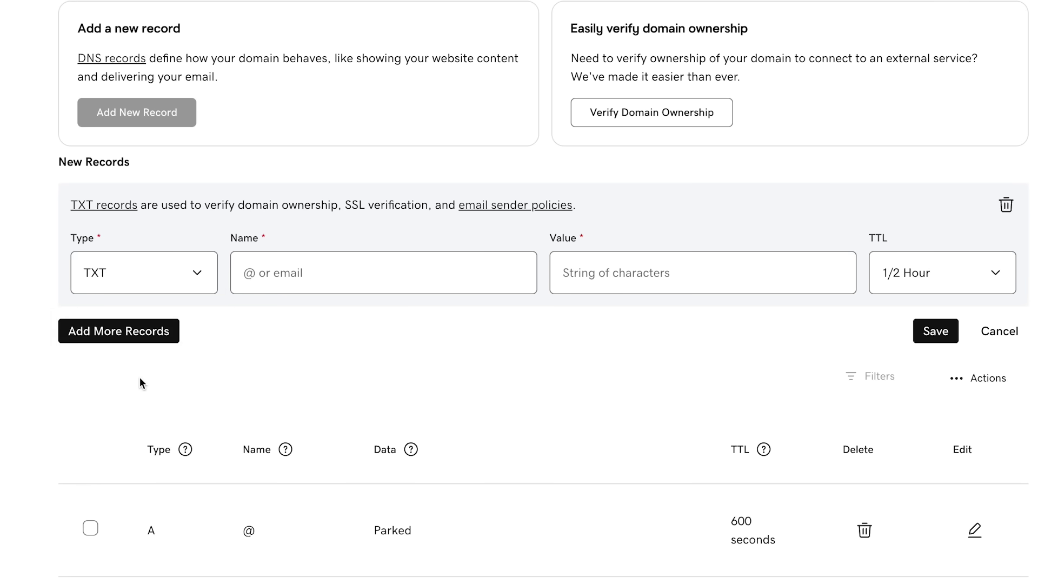
{"action": "left_click", "coordinate": [268, 275]}
{"action": "type", "text": "@"}
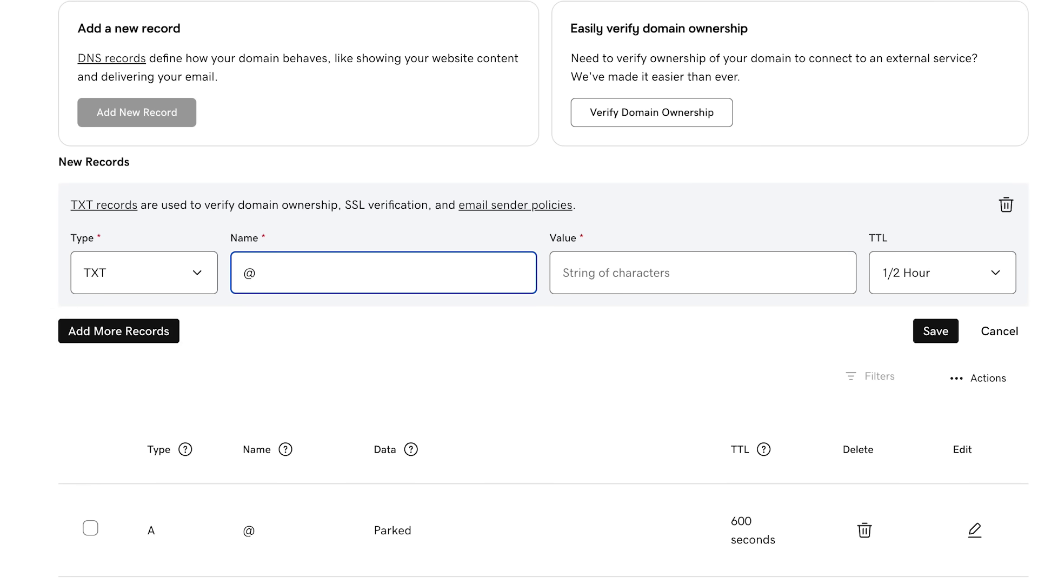
{"action": "left_click", "coordinate": [608, 273]}
{"action": "key", "text": "ctrl+v"}
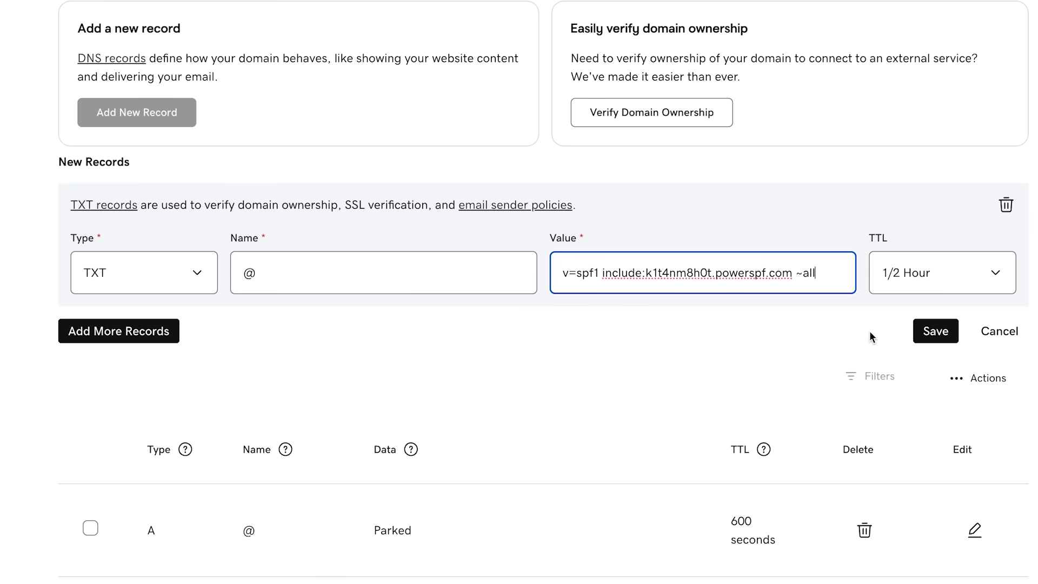
{"action": "left_click", "coordinate": [919, 327]}
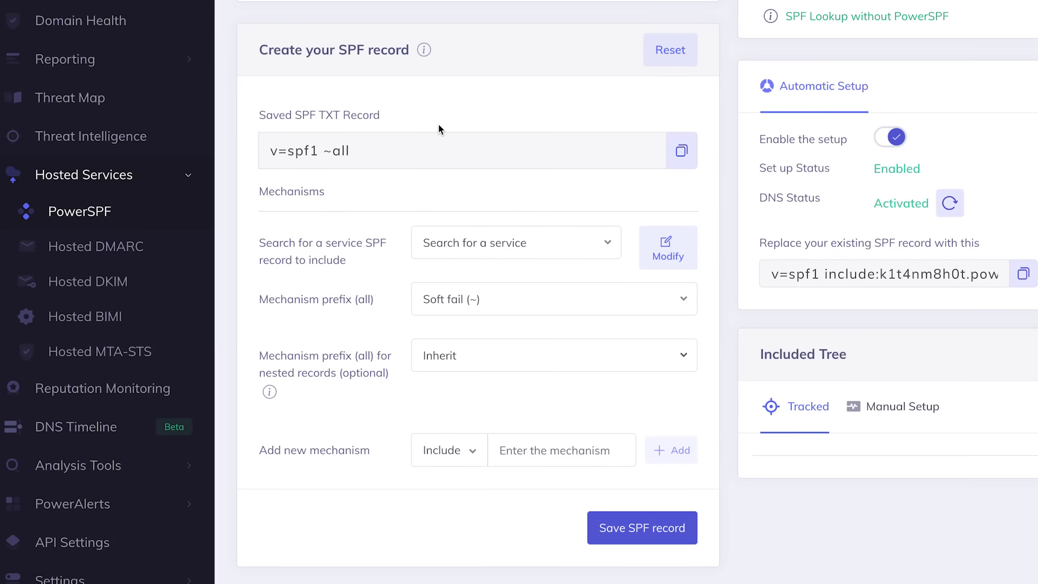
- Include Google's service (_spf.google.com) in the PowerSPF record, save it and return to the domain health page
{"action": "left_click", "coordinate": [485, 248]}
{"action": "type", "text": "googl"}
{"action": "left_click", "coordinate": [538, 340]}
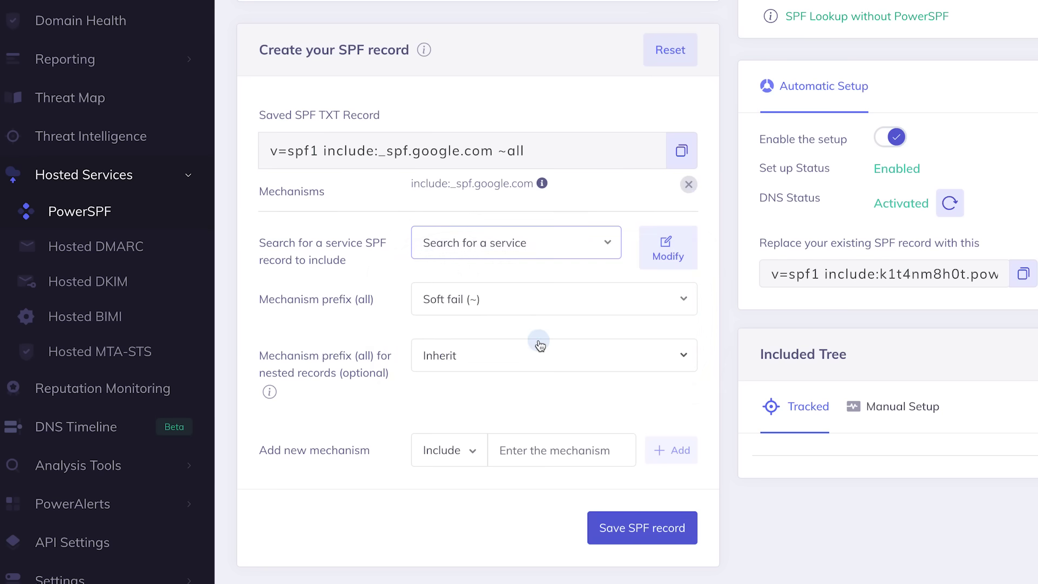
{"action": "left_click_drag", "start_coordinate": [492, 150], "coordinate": [323, 149]}
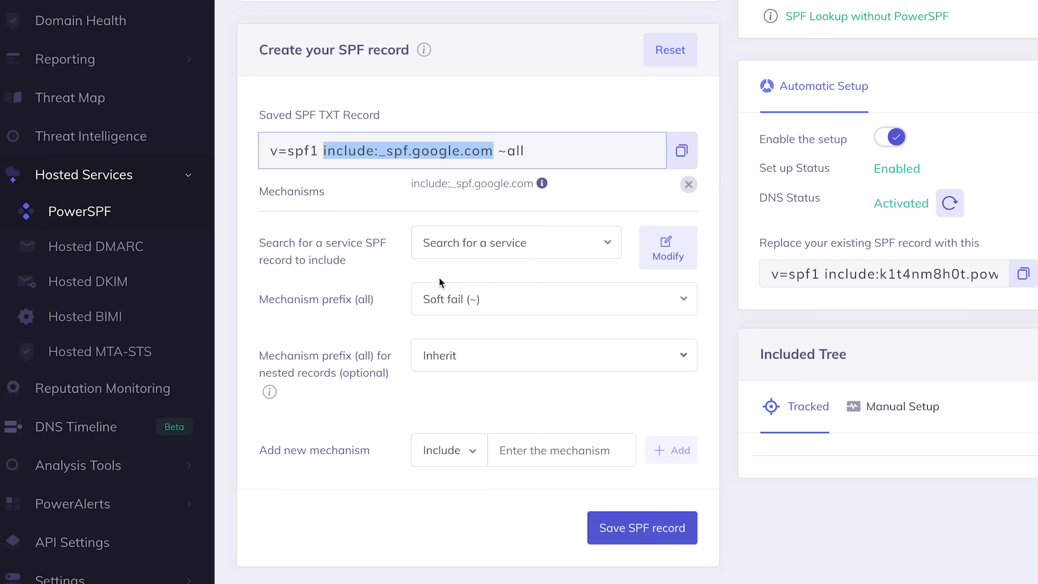
{"action": "left_click", "coordinate": [410, 274]}
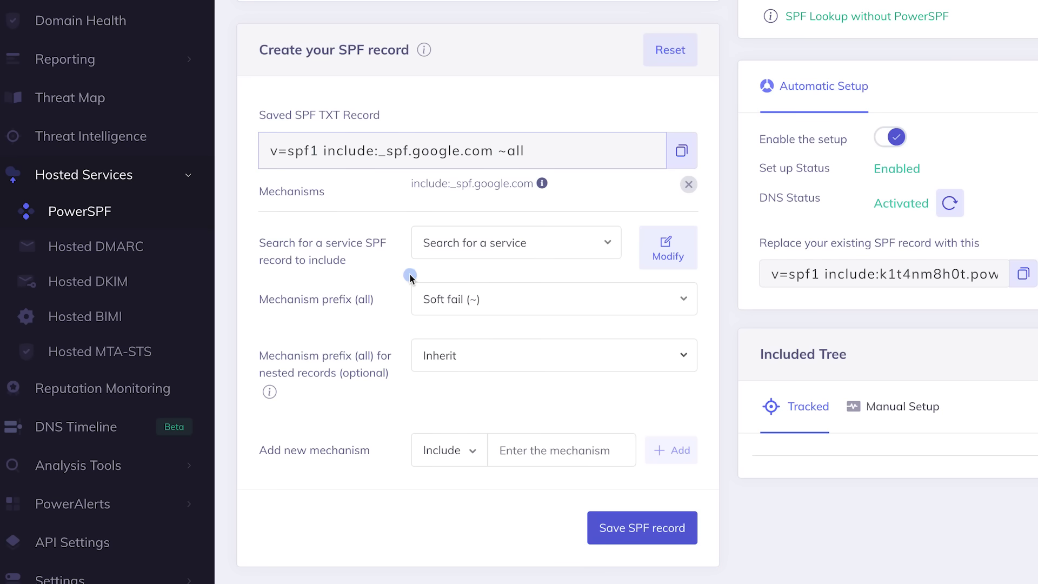
{"action": "left_click", "coordinate": [648, 530]}
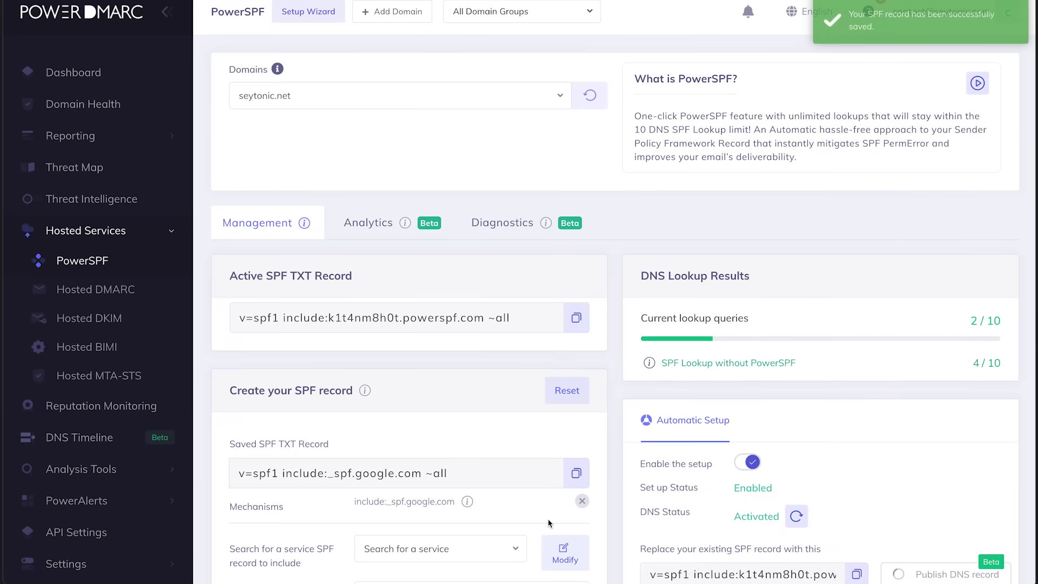
{"action": "left_click", "coordinate": [83, 104]}
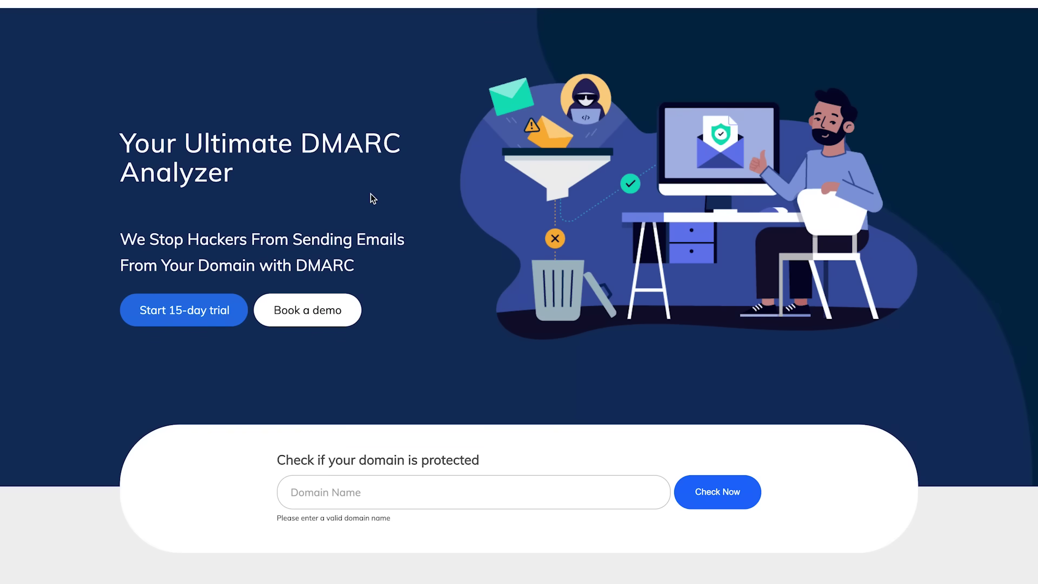
- Check whether kremlin.ru is protected with PowerDMARC's public domain checker and examine the outgoing mail overview
{"action": "scroll", "coordinate": [371, 194], "scroll_direction": "down", "scroll_amount": 5}
{"action": "left_click", "coordinate": [373, 192]}
{"action": "type", "text": "kremlin.ru"}
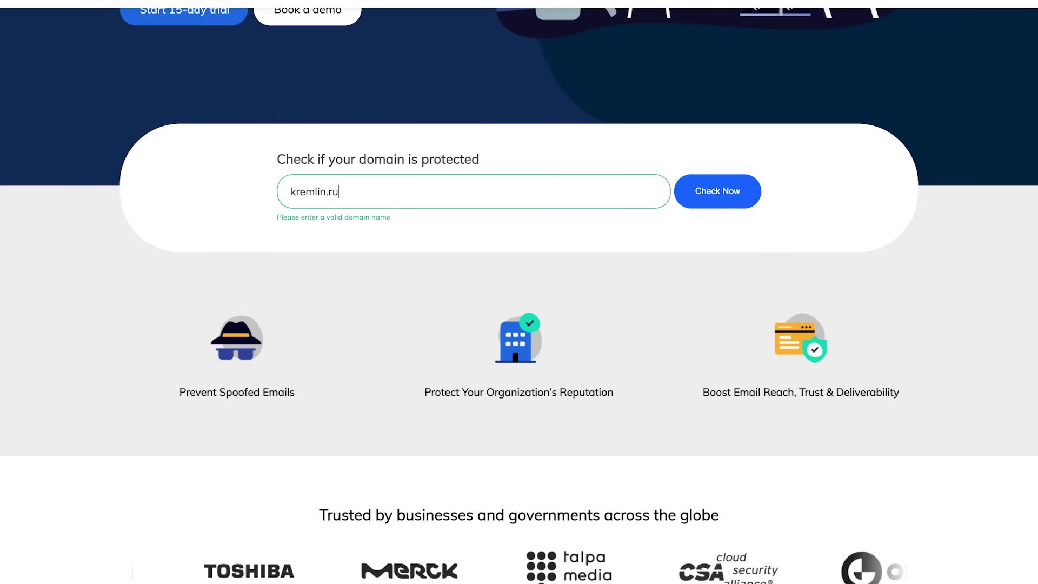
{"action": "key", "text": "Return"}
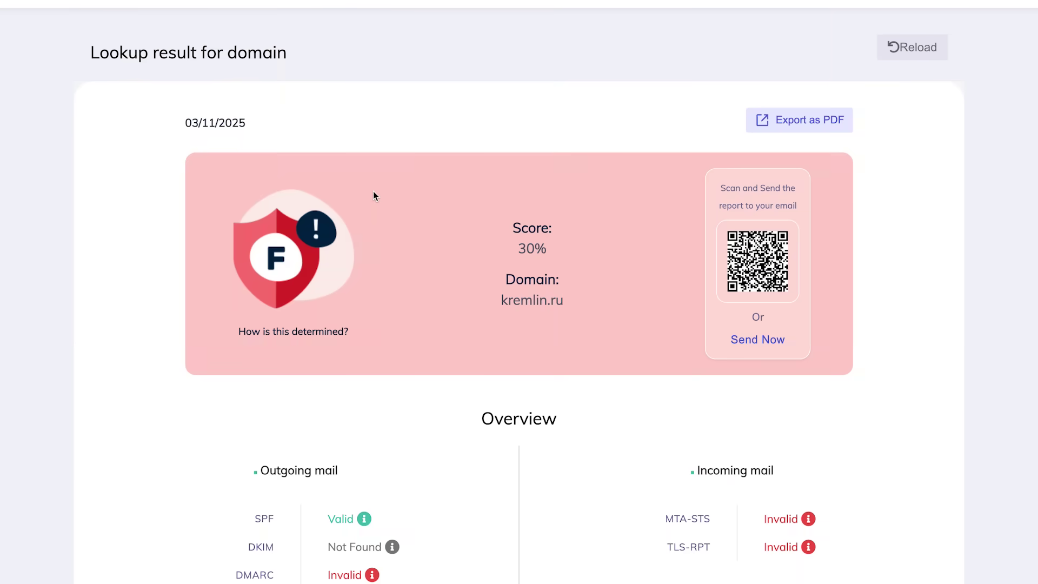
{"action": "scroll", "coordinate": [373, 193], "scroll_direction": "down", "scroll_amount": 3}
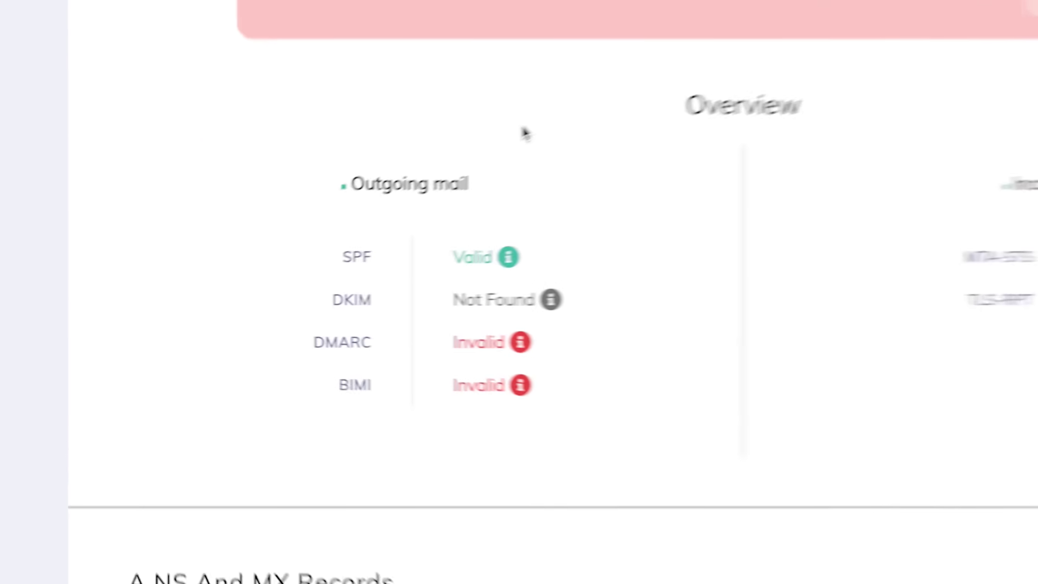